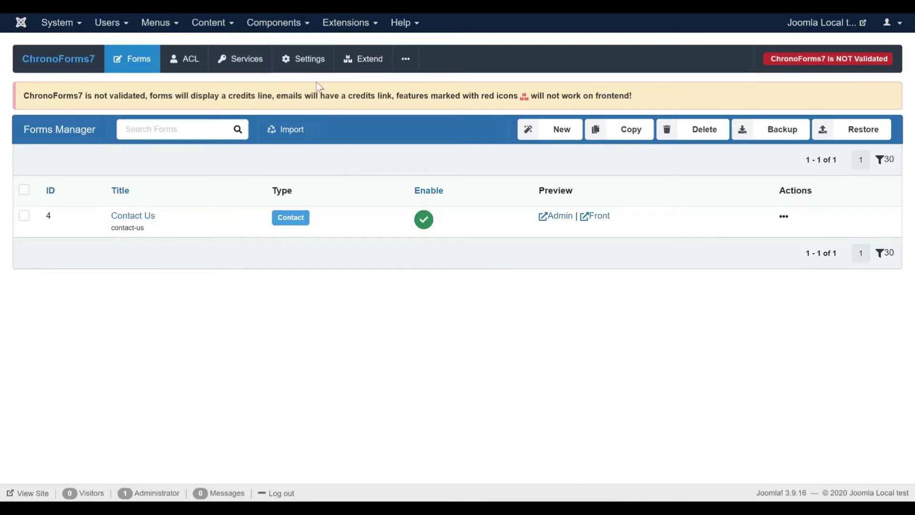
# - Enter the Google reCaptcha site and secret keys in Settings, checked against Google's admin page, and save
pyautogui.click(314, 65)
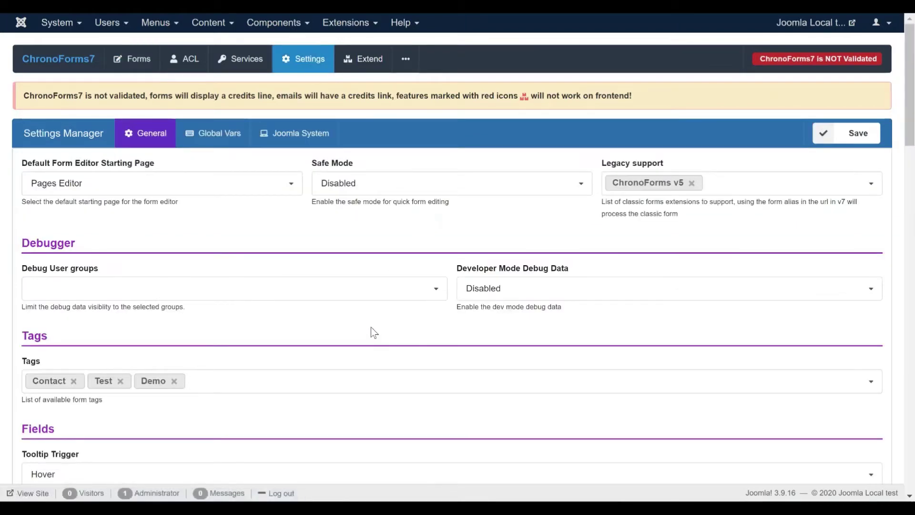
pyautogui.scroll(-5, 371, 327)
pyautogui.scroll(-5, 368, 296)
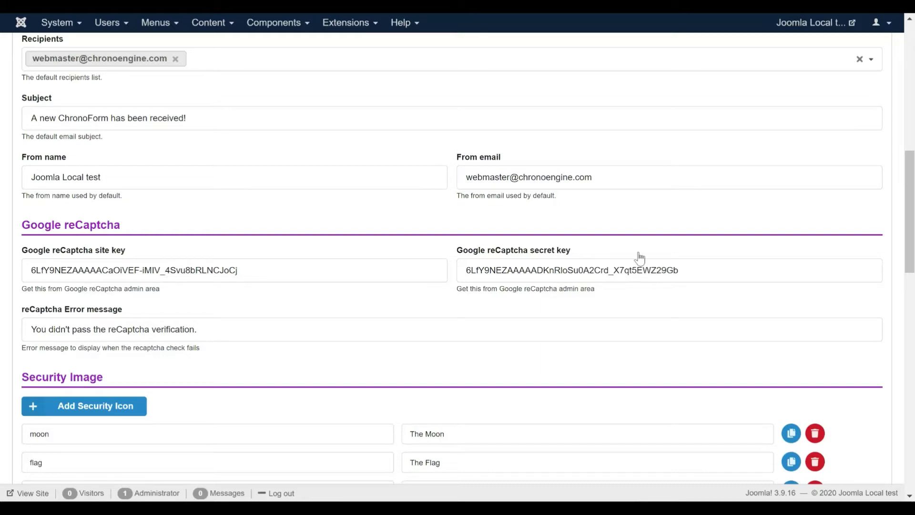
pyautogui.hotkey('ctrl', 'Tab')
pyautogui.scroll(10, 669, 225)
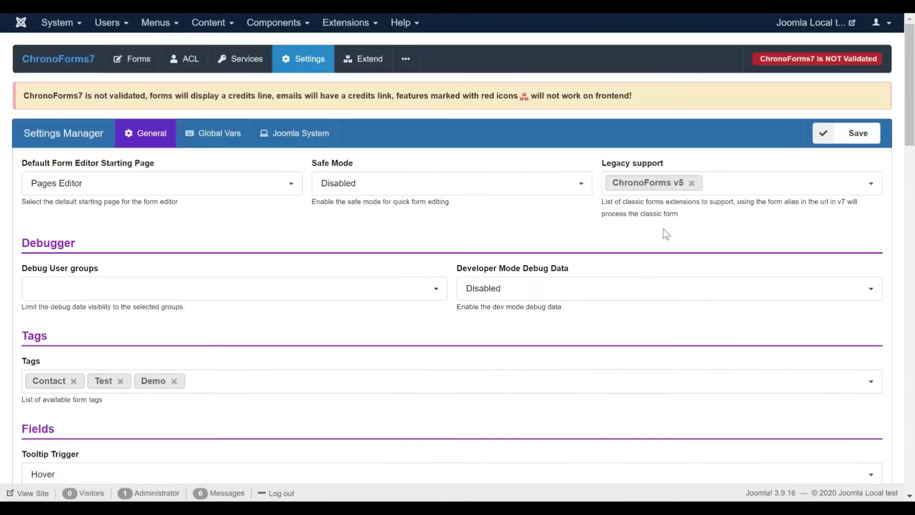
pyautogui.click(847, 134)
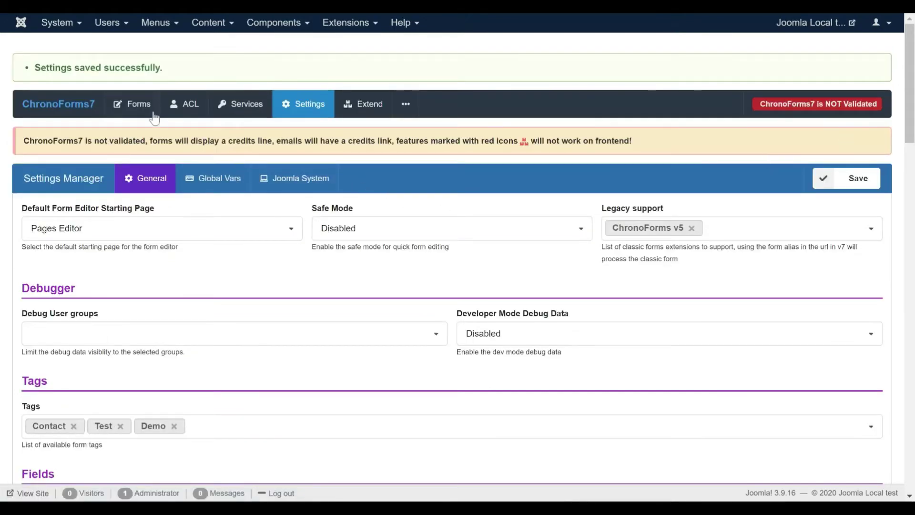
# - In the Contact Us form, drag a ReCaptcha field between the SecIcon and Button rows
pyautogui.click(132, 104)
pyautogui.click(133, 215)
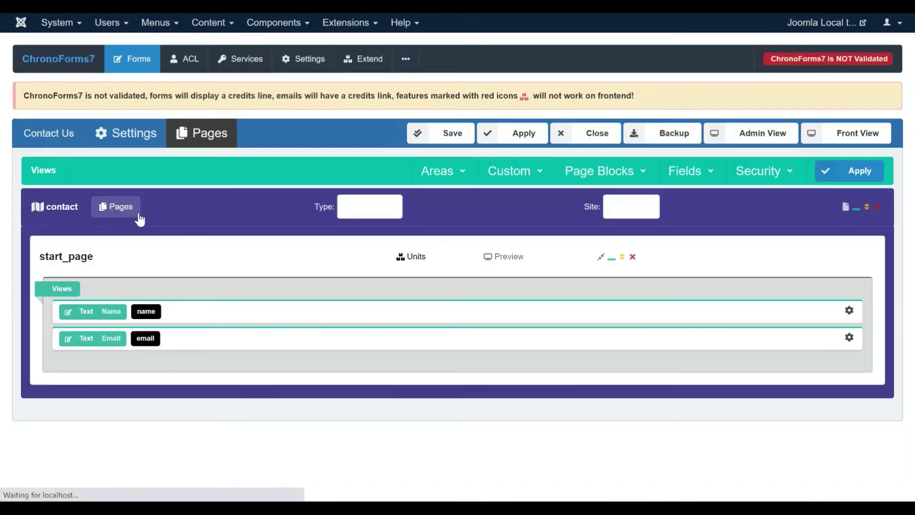
pyautogui.scroll(-1, 254, 195)
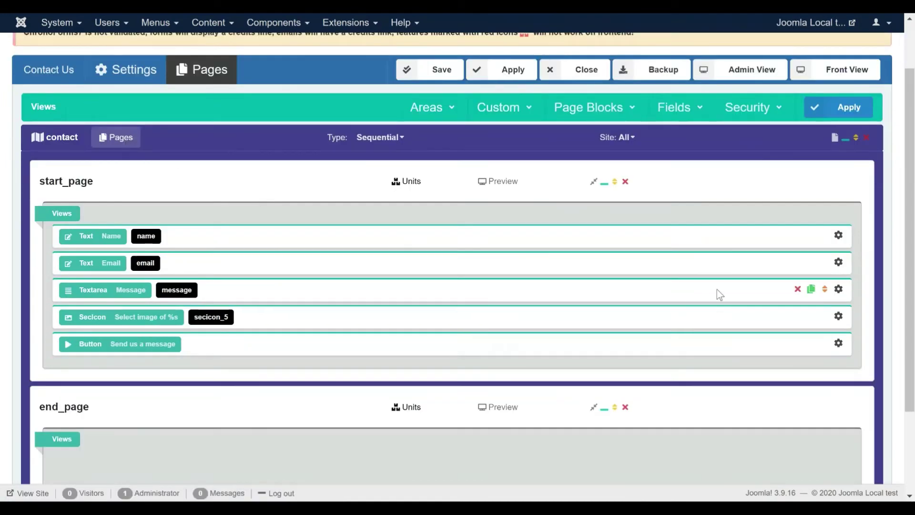
pyautogui.click(748, 108)
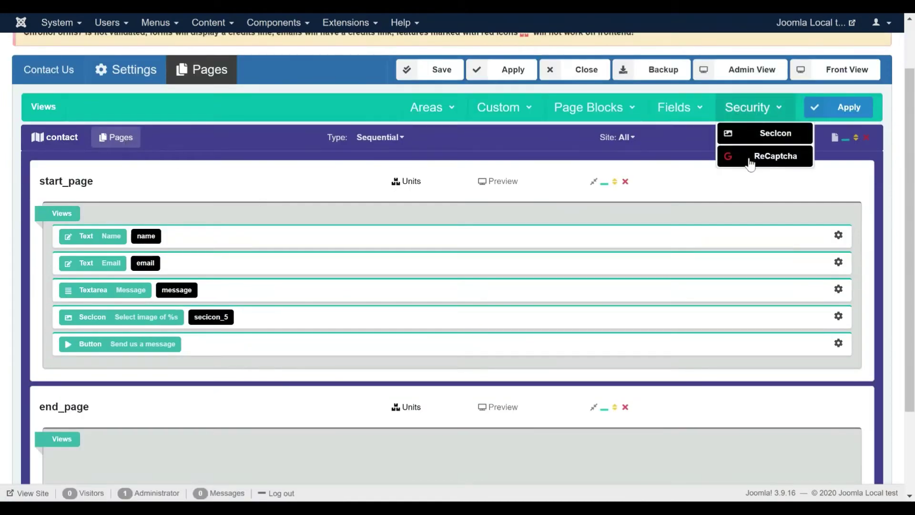
pyautogui.moveTo(752, 157); pyautogui.dragTo(475, 327)
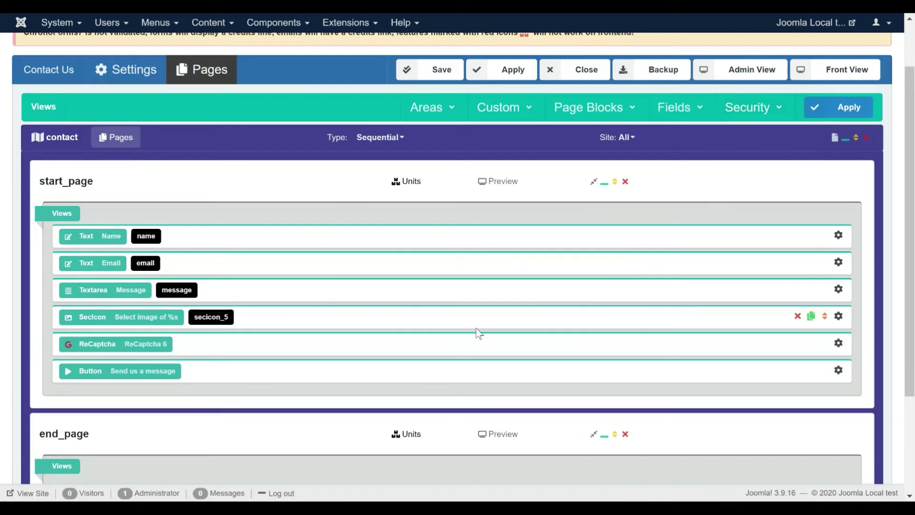
# - Delete the SecIcon field, save the form, and try submitting the empty front-view form
pyautogui.click(513, 69)
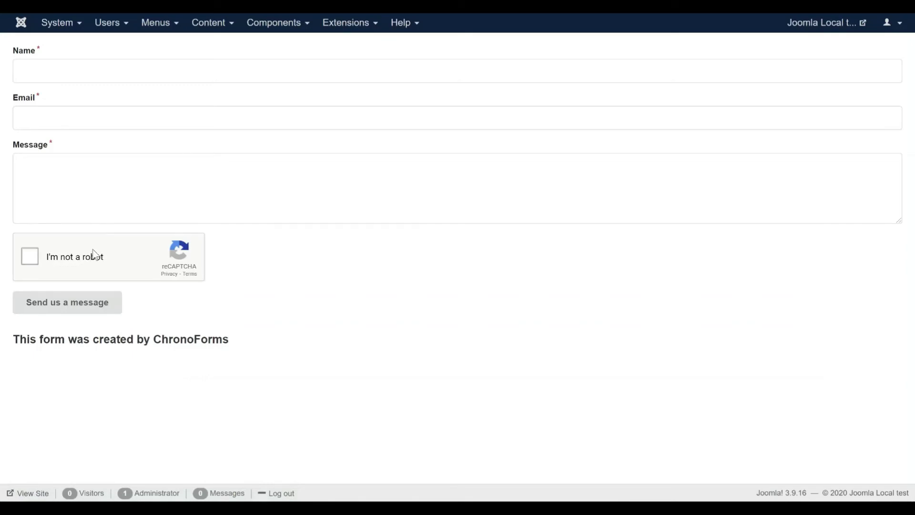
pyautogui.click(86, 303)
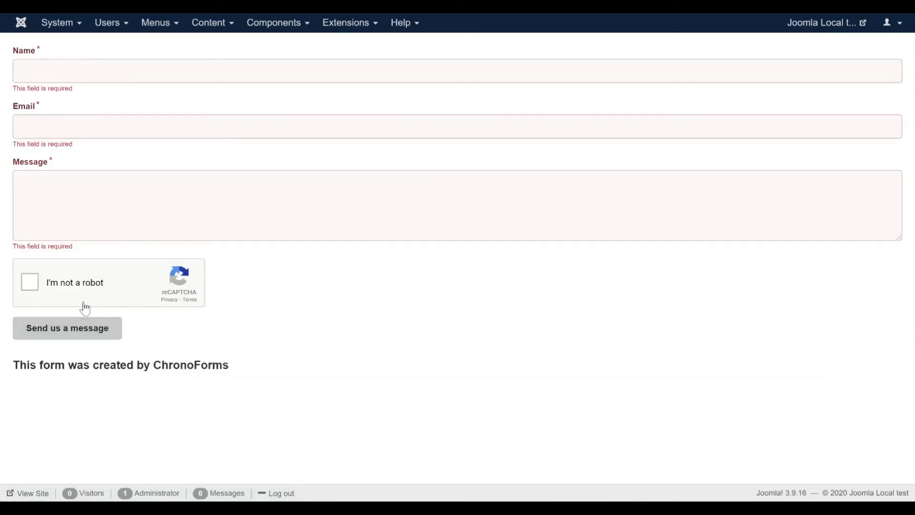
pyautogui.click(72, 71)
pyautogui.click(39, 100)
pyautogui.write('Test name')
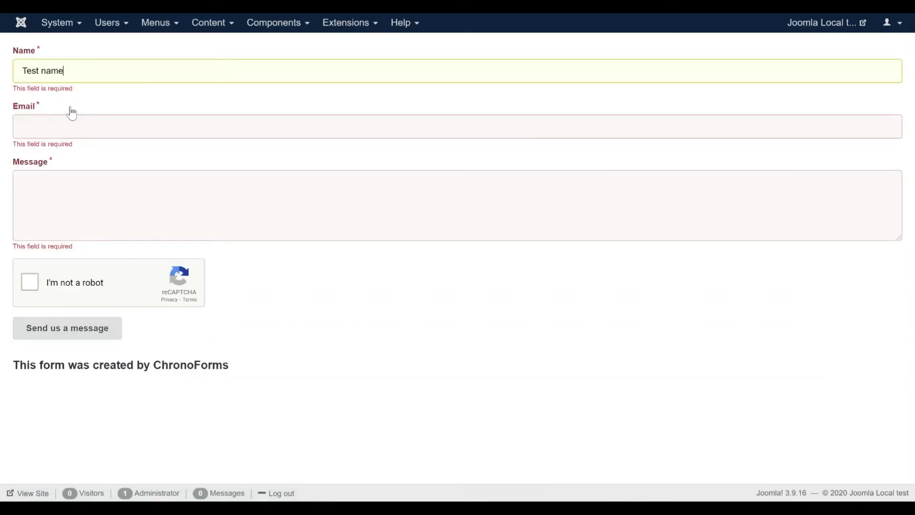
pyautogui.click(68, 123)
pyautogui.click(54, 147)
pyautogui.click(80, 187)
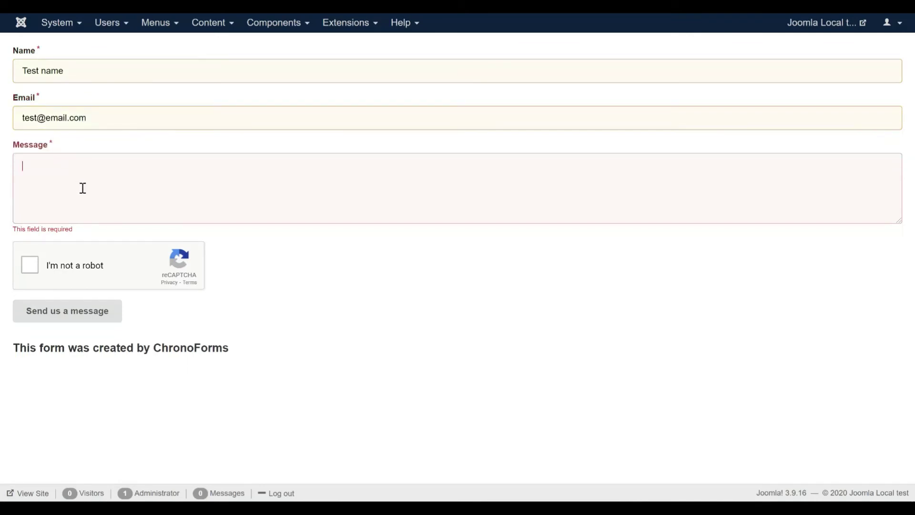
pyautogui.write('Message')
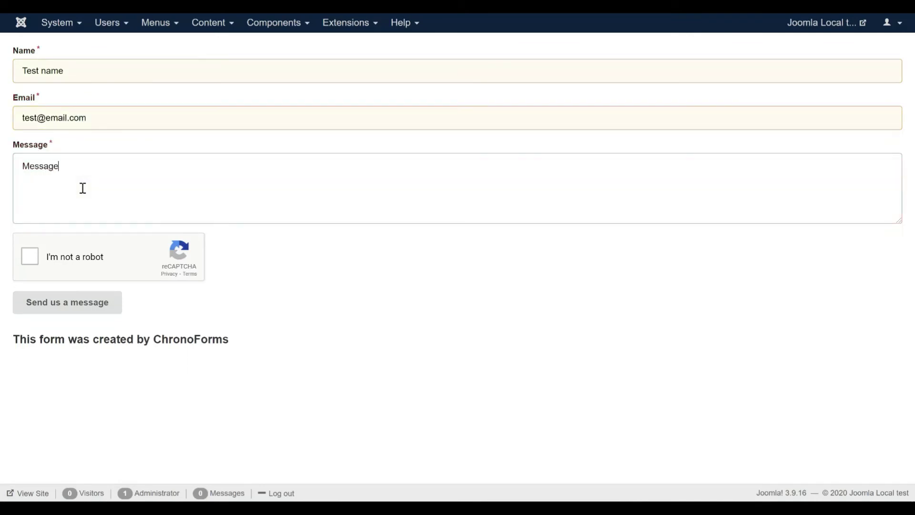
pyautogui.click(67, 302)
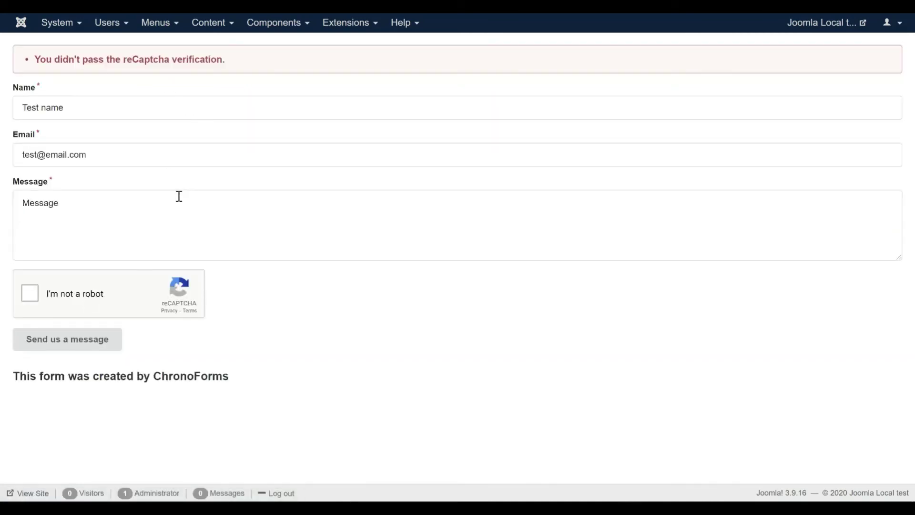
pyautogui.click(67, 293)
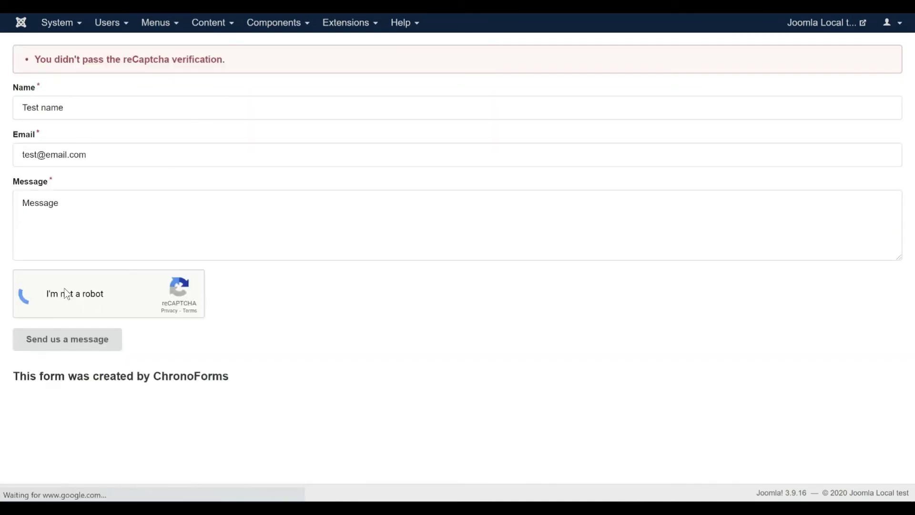